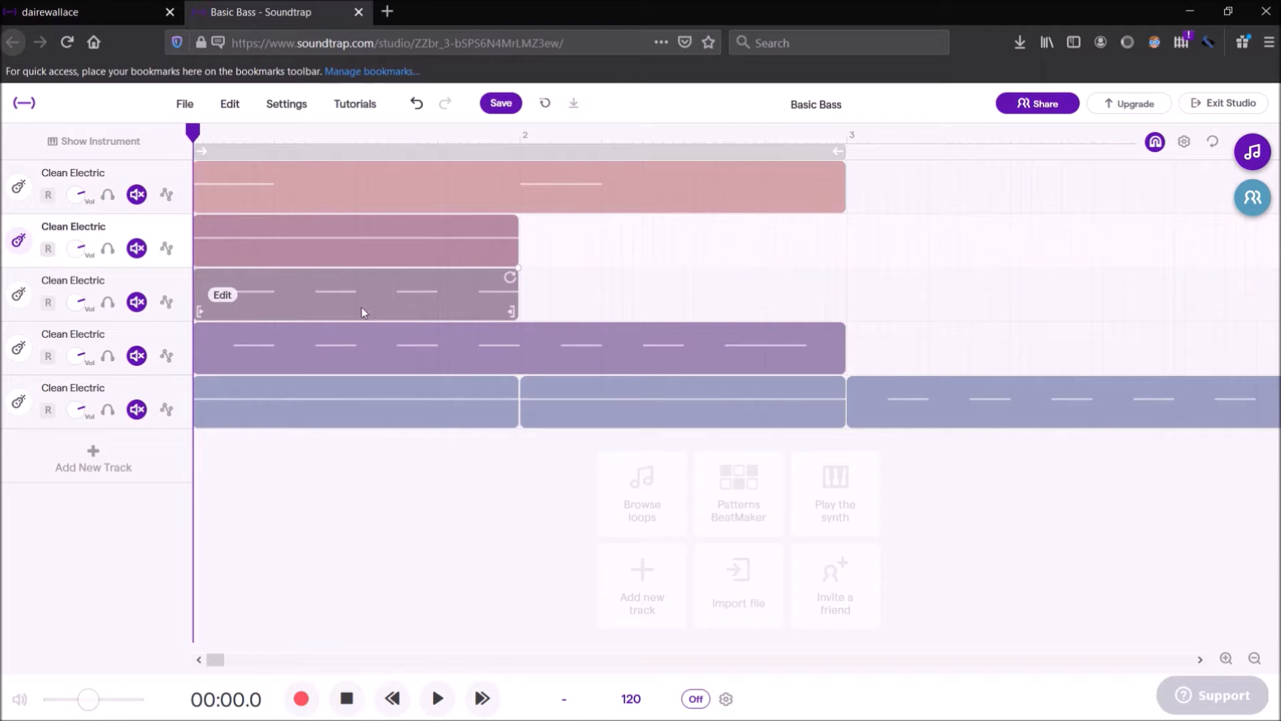
Unmute the first track to audition its two-bar C1 bass pattern in the piano roll, and mute the track again when done
{"action": "left_click", "coordinate": [136, 195]}
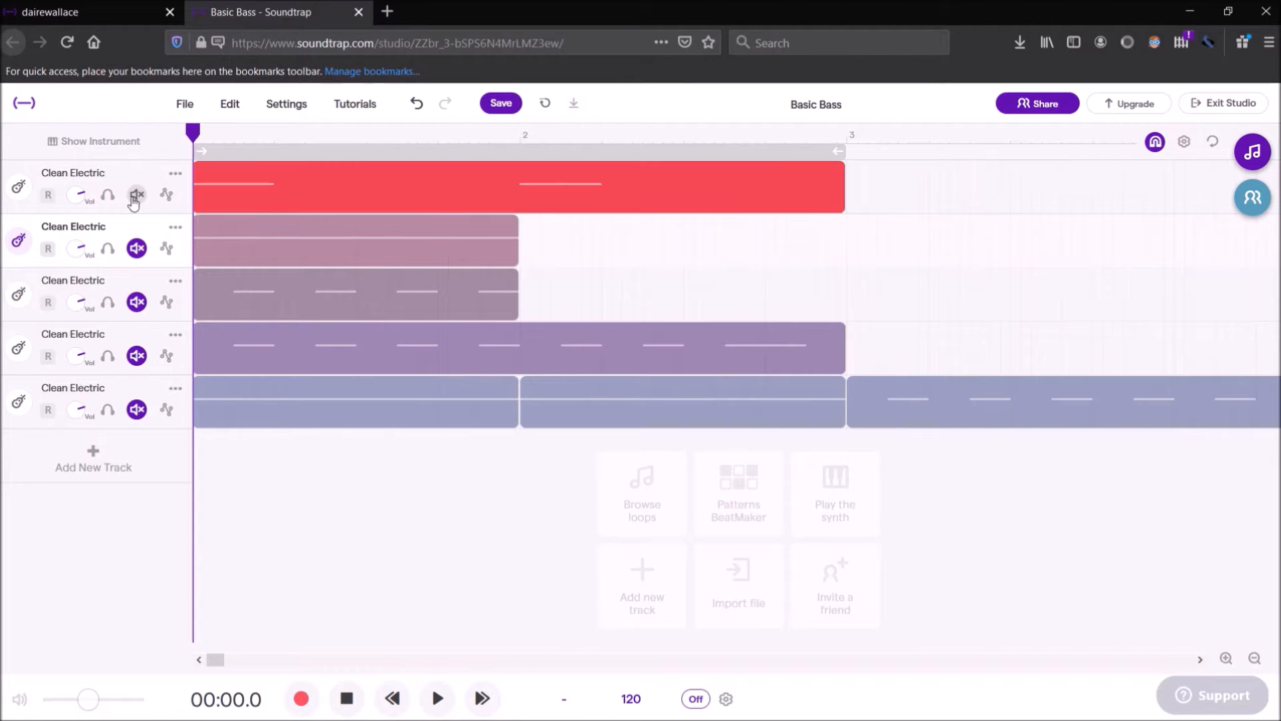
{"action": "double_click", "coordinate": [359, 191]}
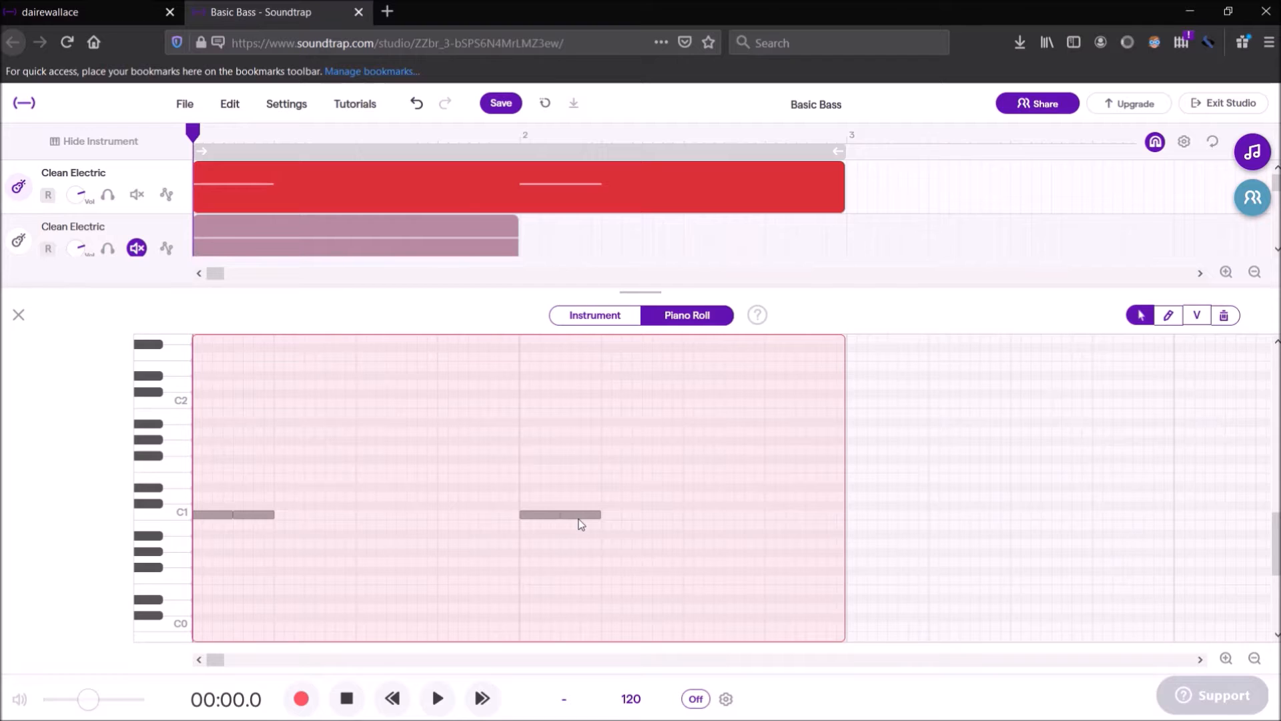
{"action": "left_click", "coordinate": [440, 702]}
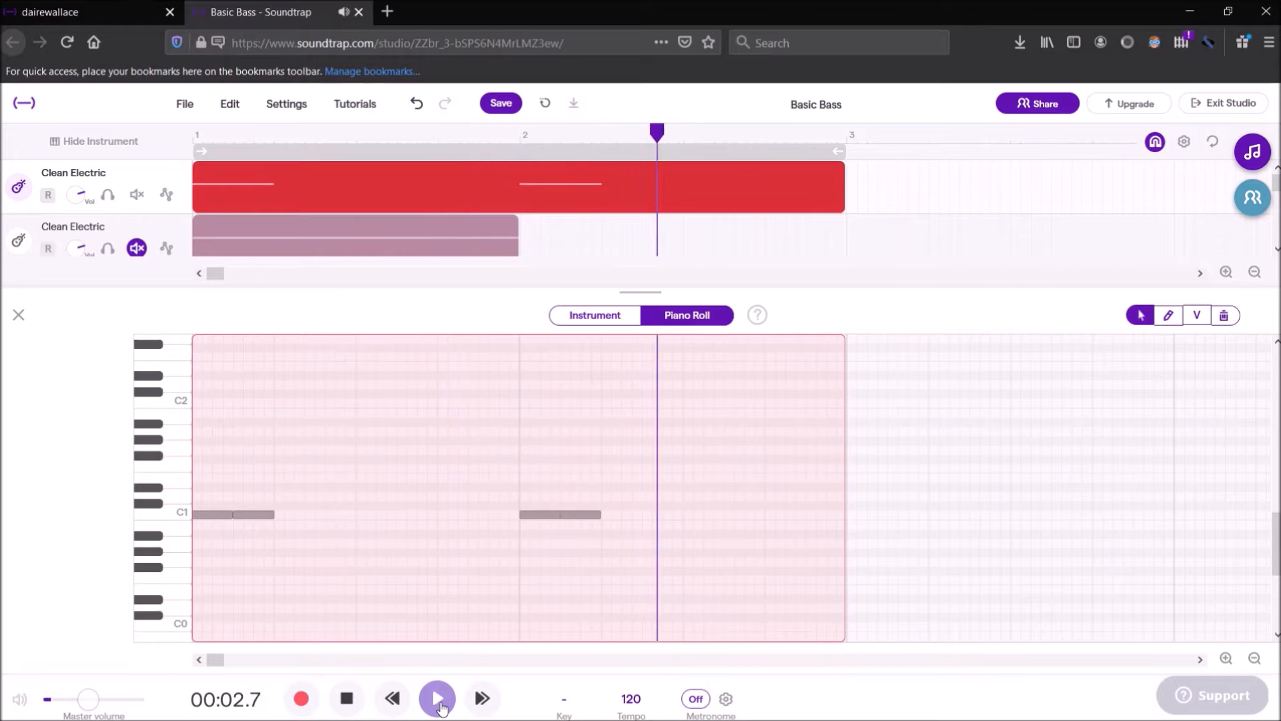
{"action": "left_click", "coordinate": [348, 701]}
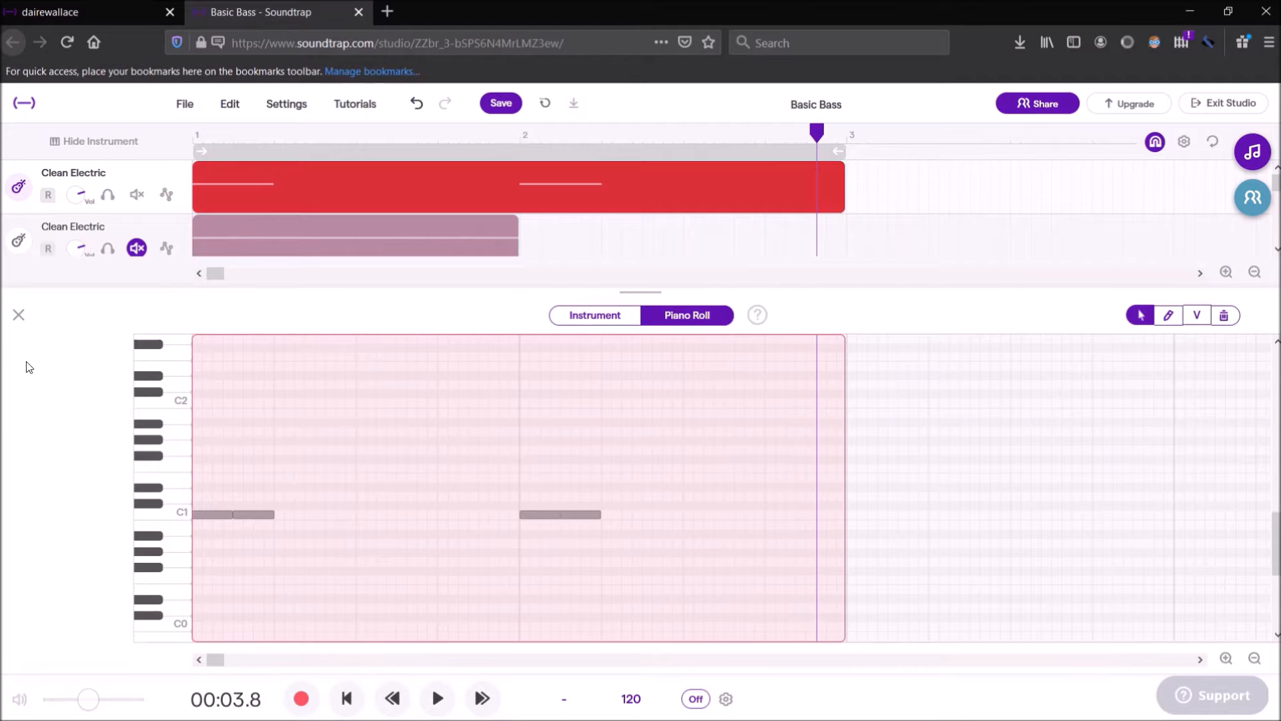
{"action": "left_click", "coordinate": [19, 319]}
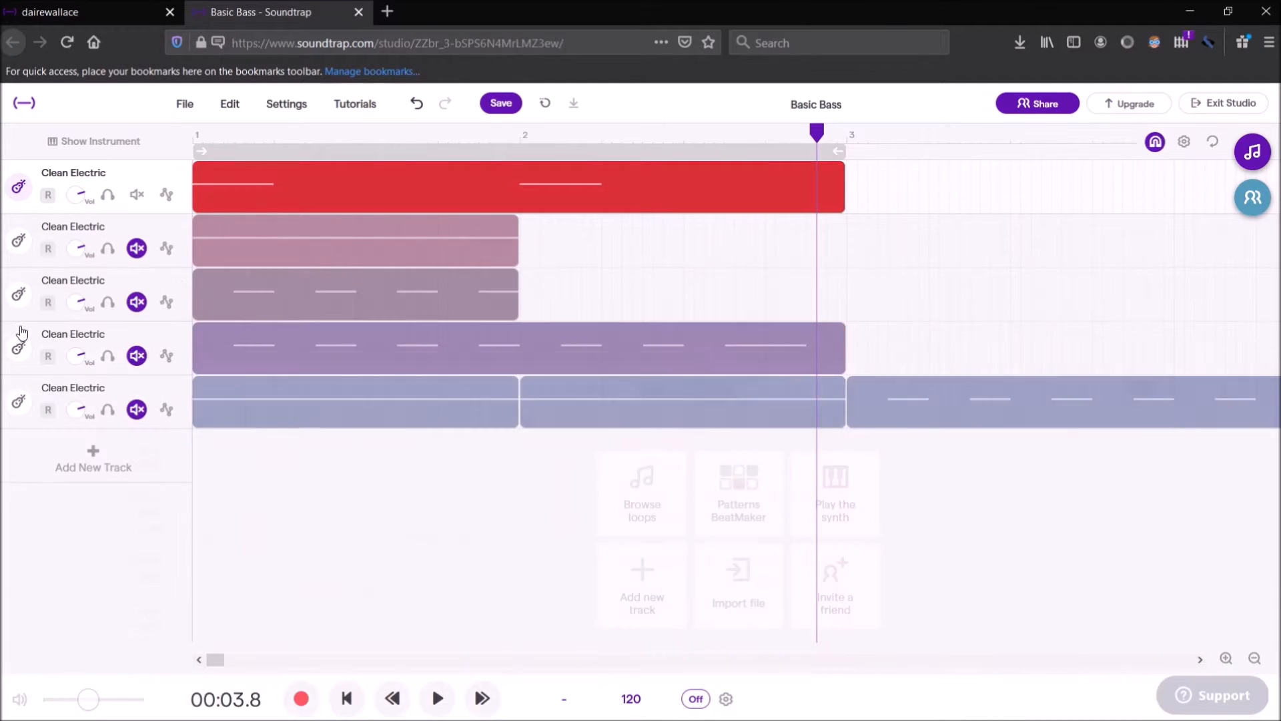
{"action": "left_click", "coordinate": [137, 194]}
Audition the second track's one-bar pattern of continuous C1 notes from bar 1 in the piano roll, unmuting the track only for playback
{"action": "left_click", "coordinate": [137, 248]}
{"action": "mouse_move", "coordinate": [244, 233]}
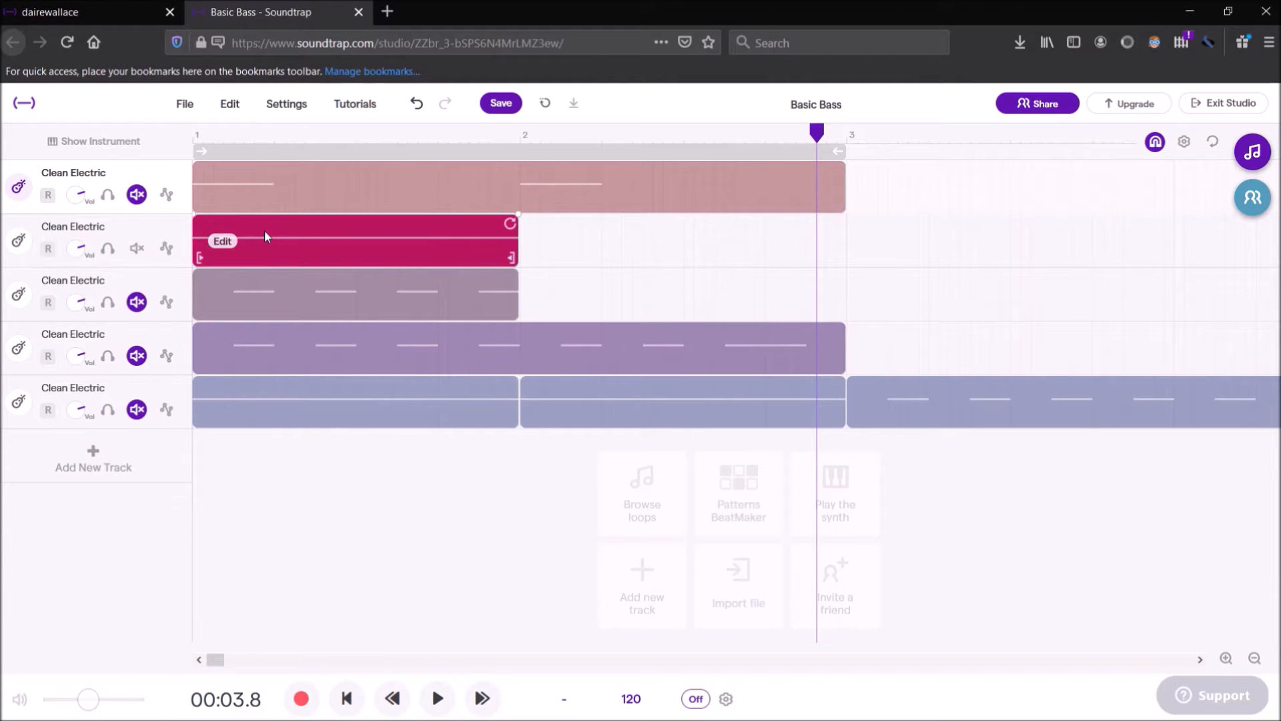
{"action": "double_click", "coordinate": [264, 230]}
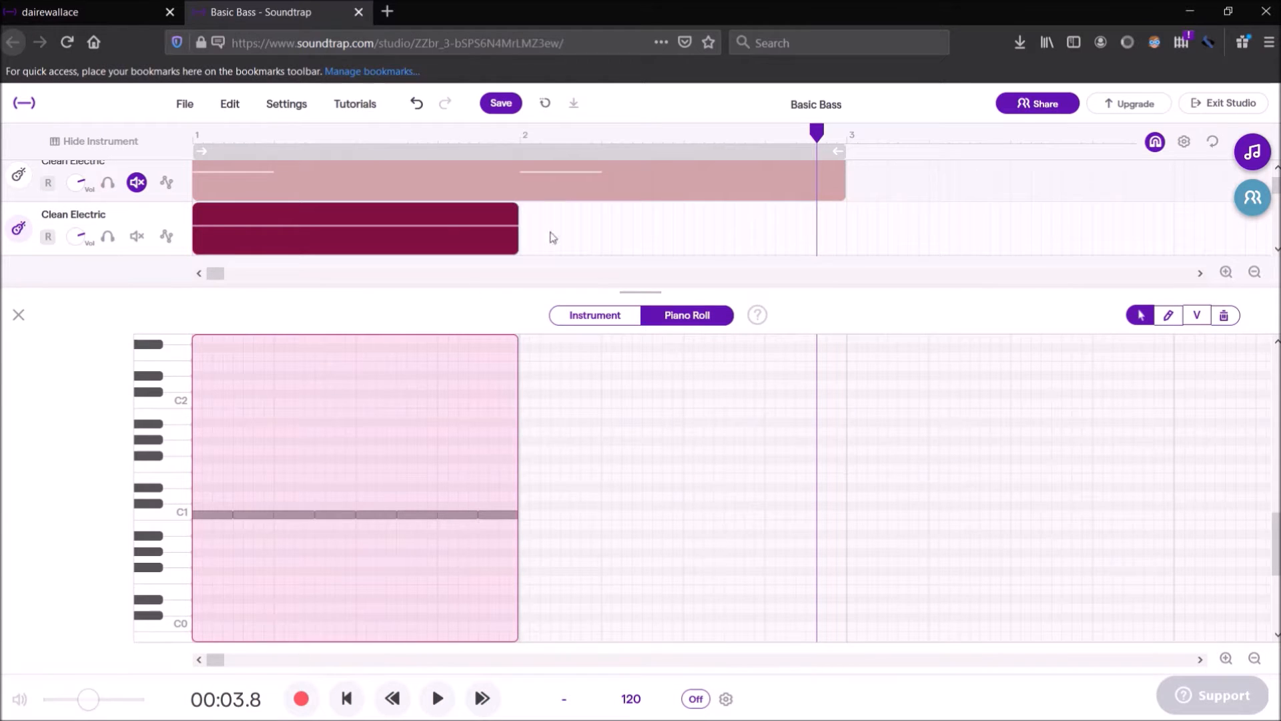
{"action": "left_click_drag", "start_coordinate": [816, 139], "coordinate": [192, 137]}
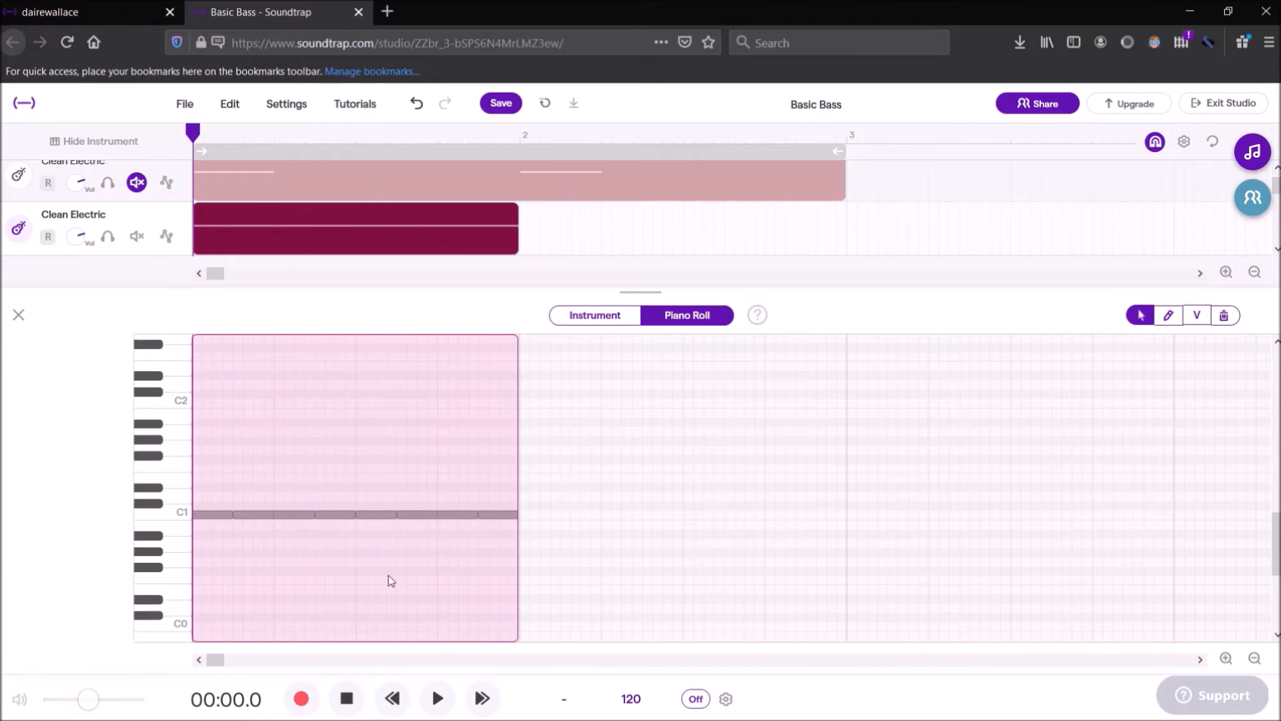
{"action": "left_click", "coordinate": [437, 698]}
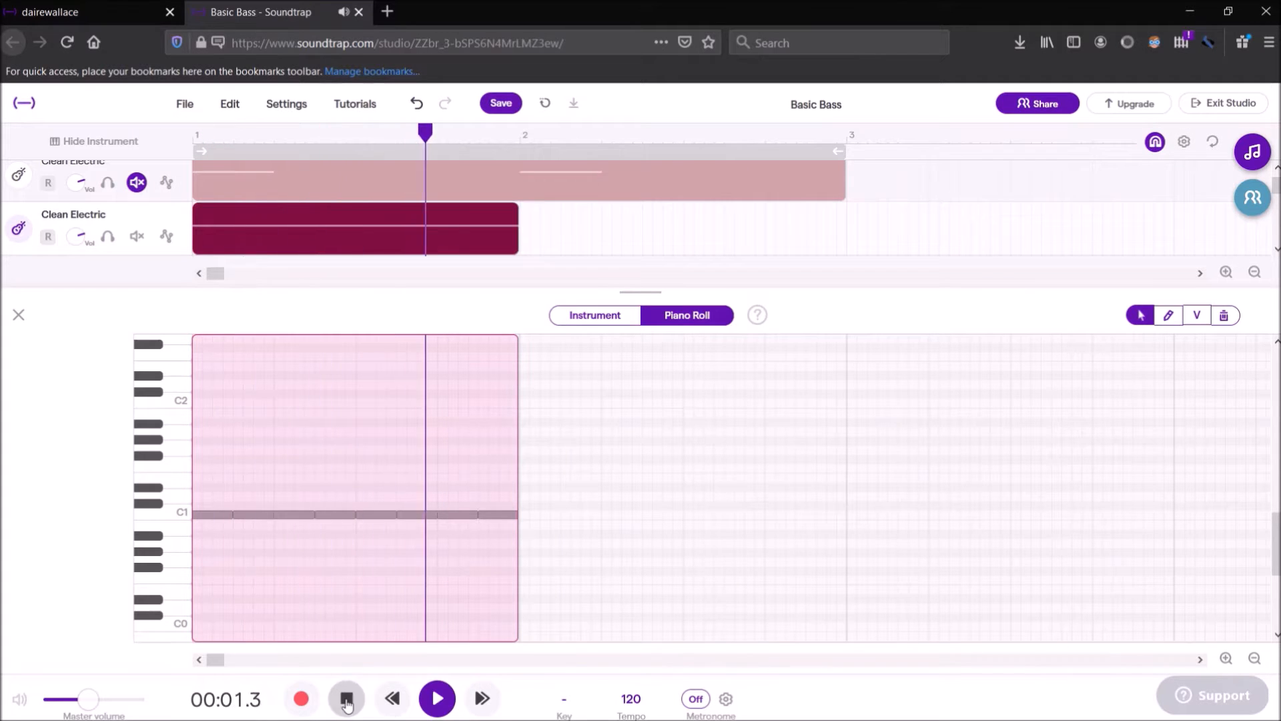
{"action": "left_click", "coordinate": [347, 700]}
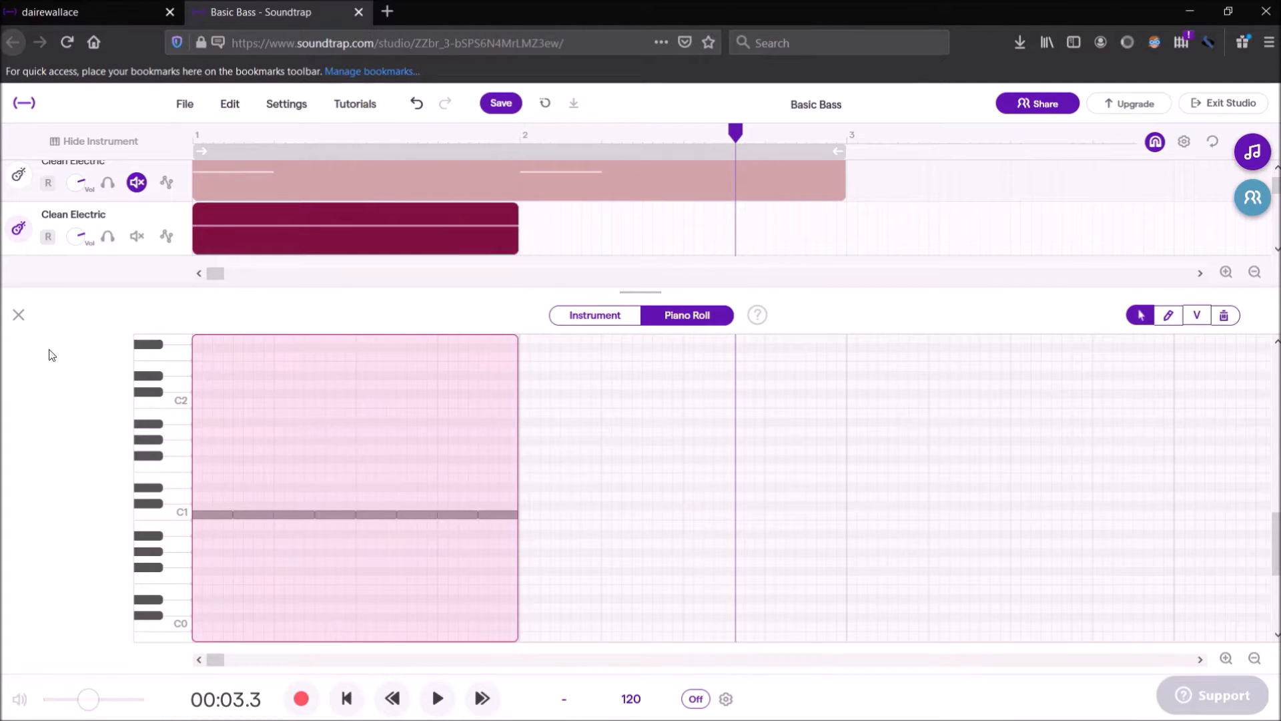
{"action": "left_click", "coordinate": [18, 315]}
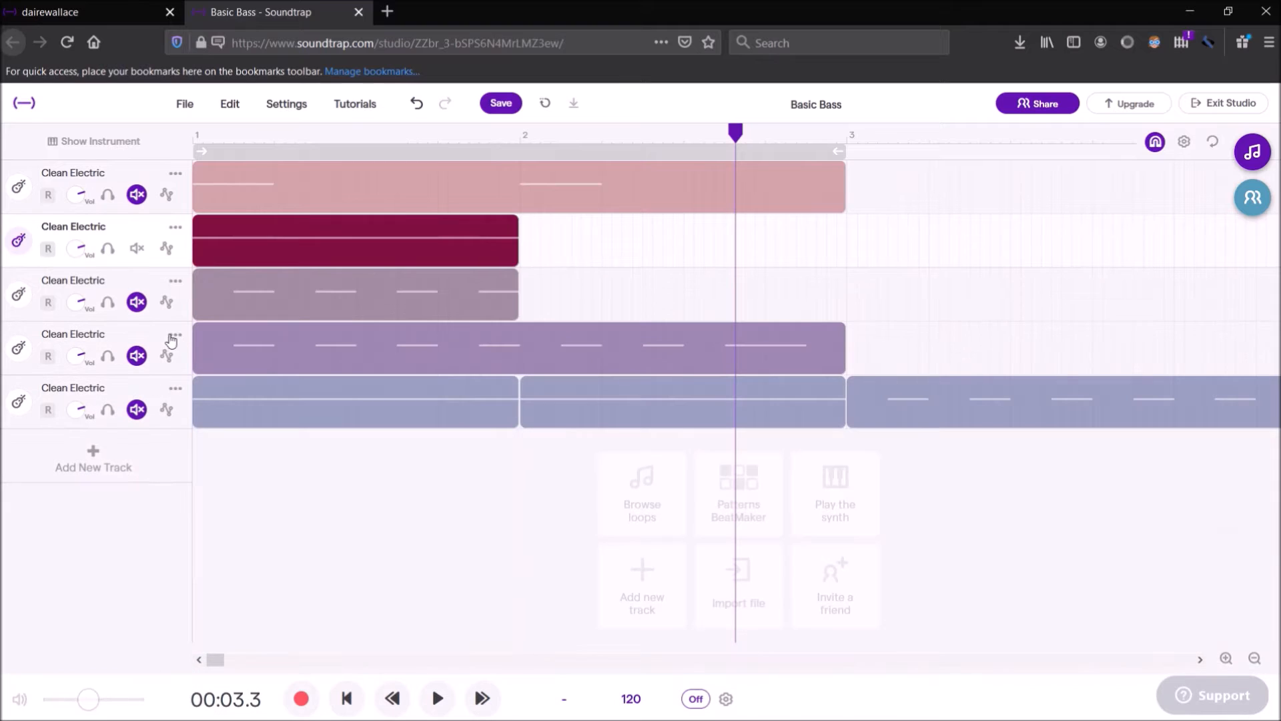
{"action": "left_click", "coordinate": [136, 248]}
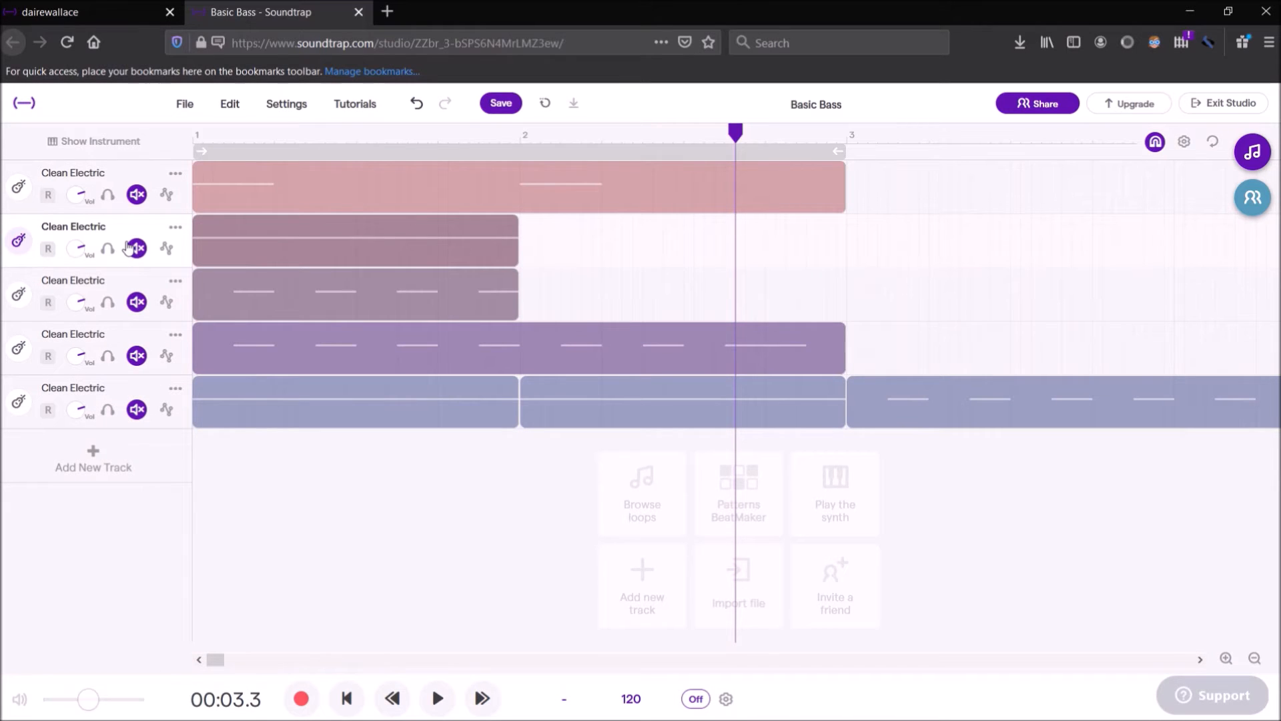
Audition the third track's off-beat C1 pattern from bar 1 in the piano roll, unmuting the track only for playback
{"action": "left_click", "coordinate": [137, 302]}
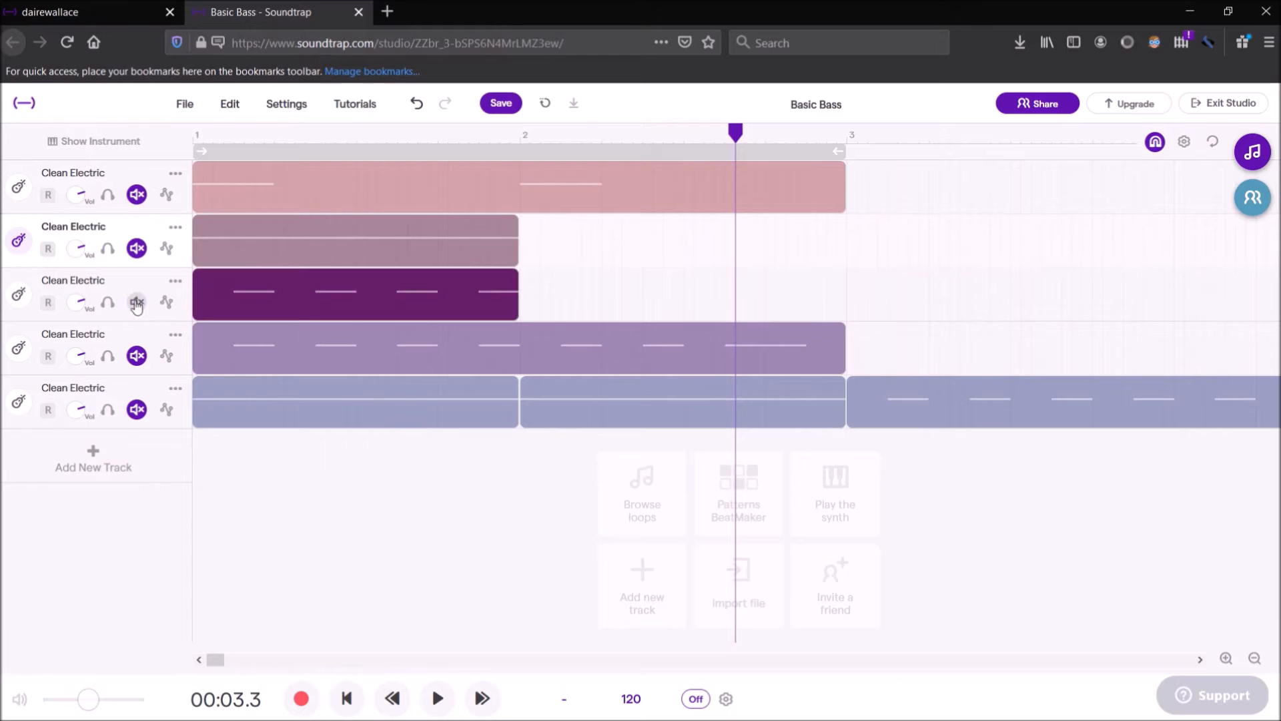
{"action": "double_click", "coordinate": [297, 307]}
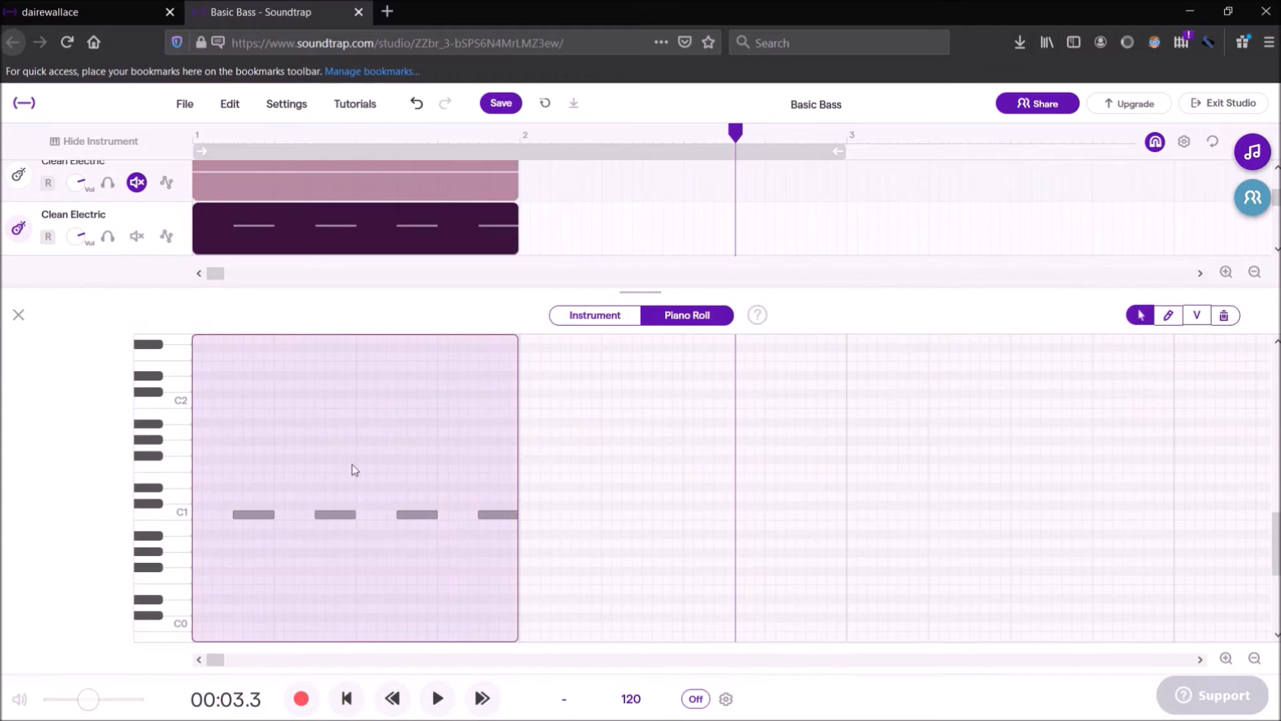
{"action": "left_click_drag", "start_coordinate": [735, 132], "coordinate": [190, 142]}
{"action": "left_click", "coordinate": [435, 699]}
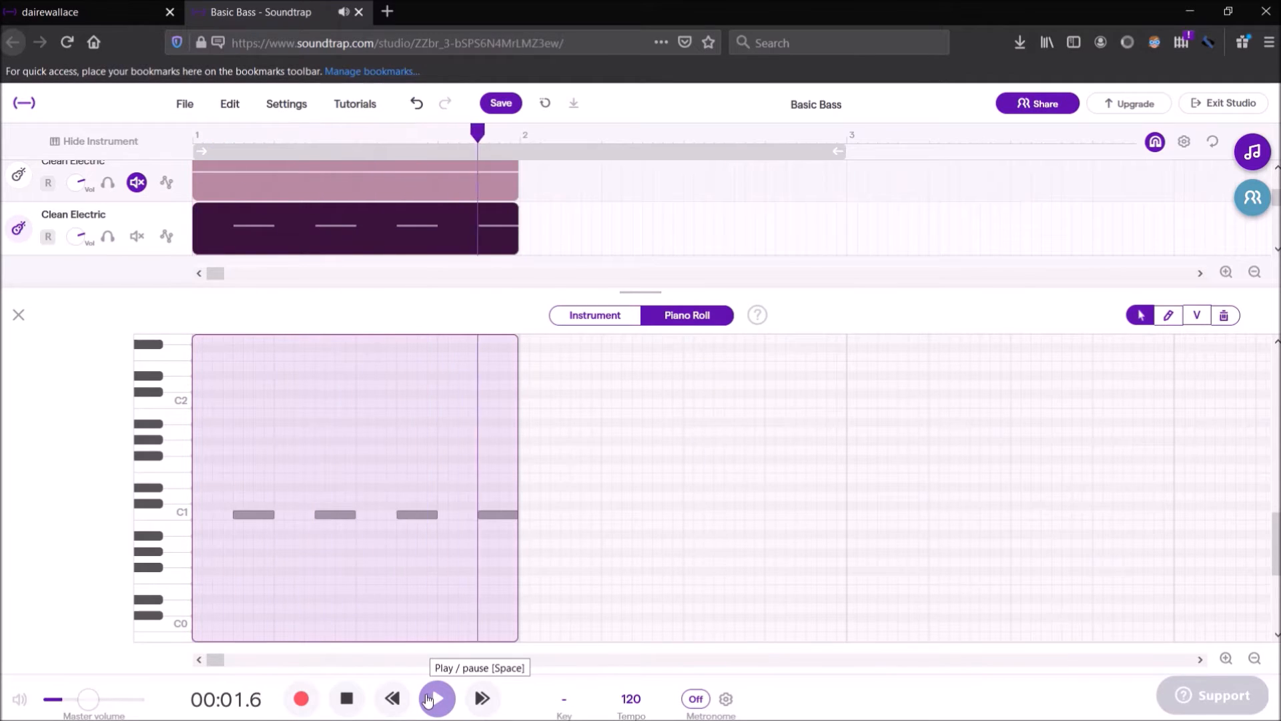
{"action": "left_click", "coordinate": [353, 696]}
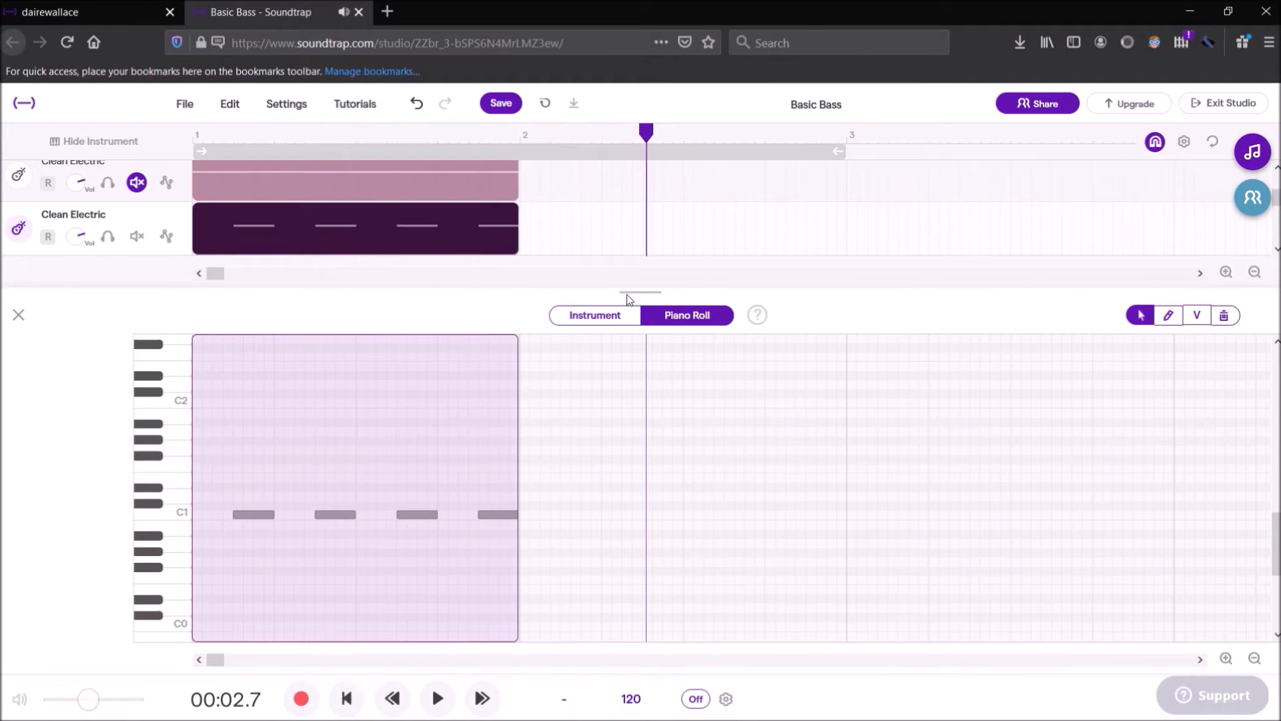
{"action": "left_click_drag", "start_coordinate": [651, 131], "coordinate": [171, 123]}
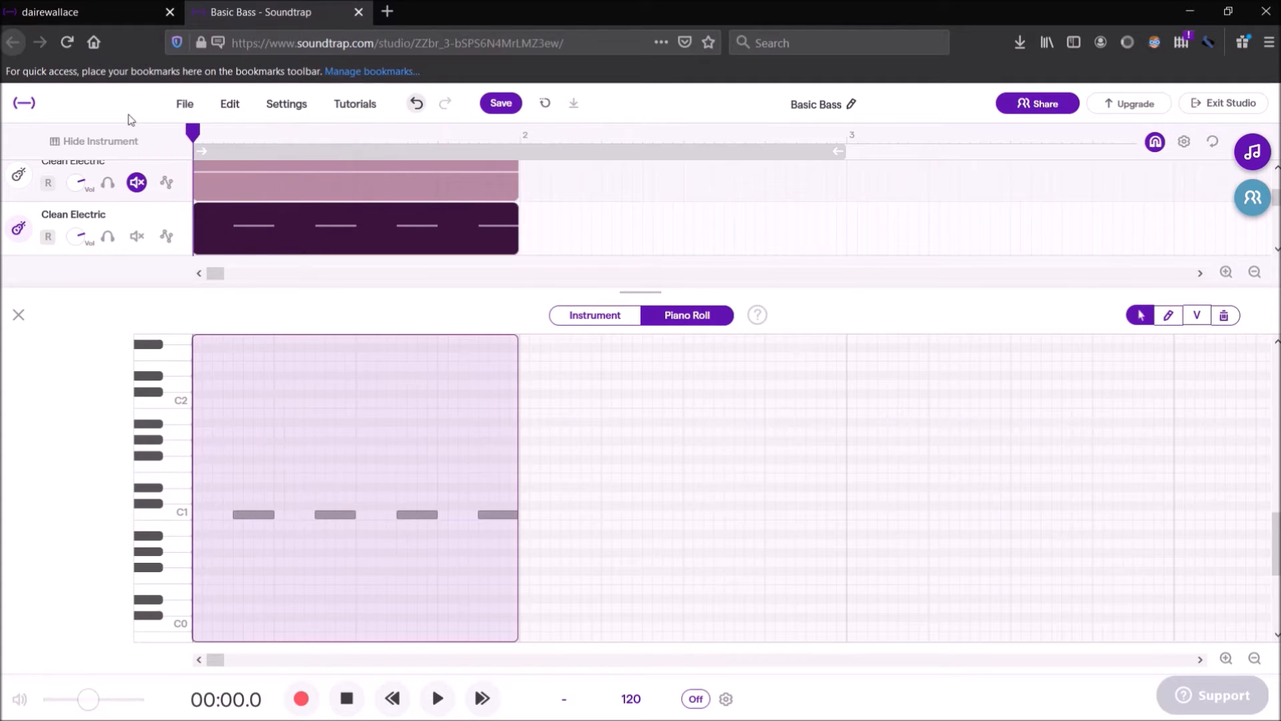
{"action": "left_click", "coordinate": [18, 315]}
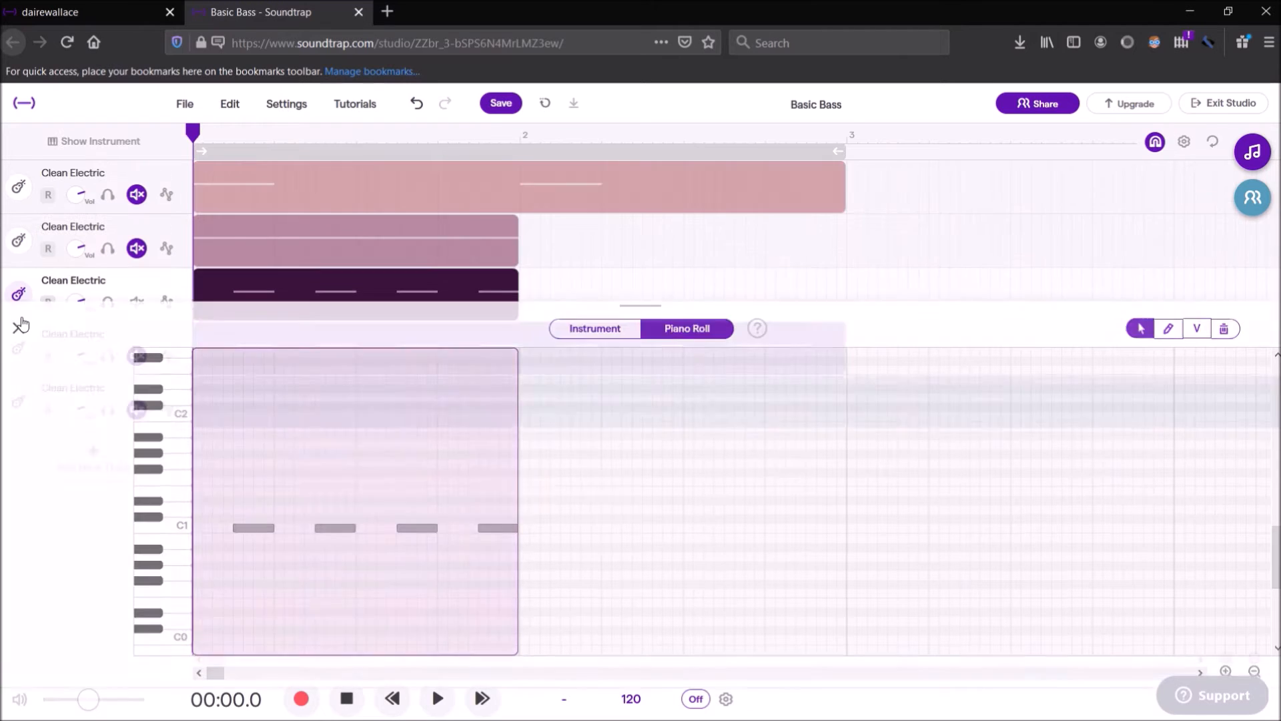
{"action": "left_click", "coordinate": [136, 304]}
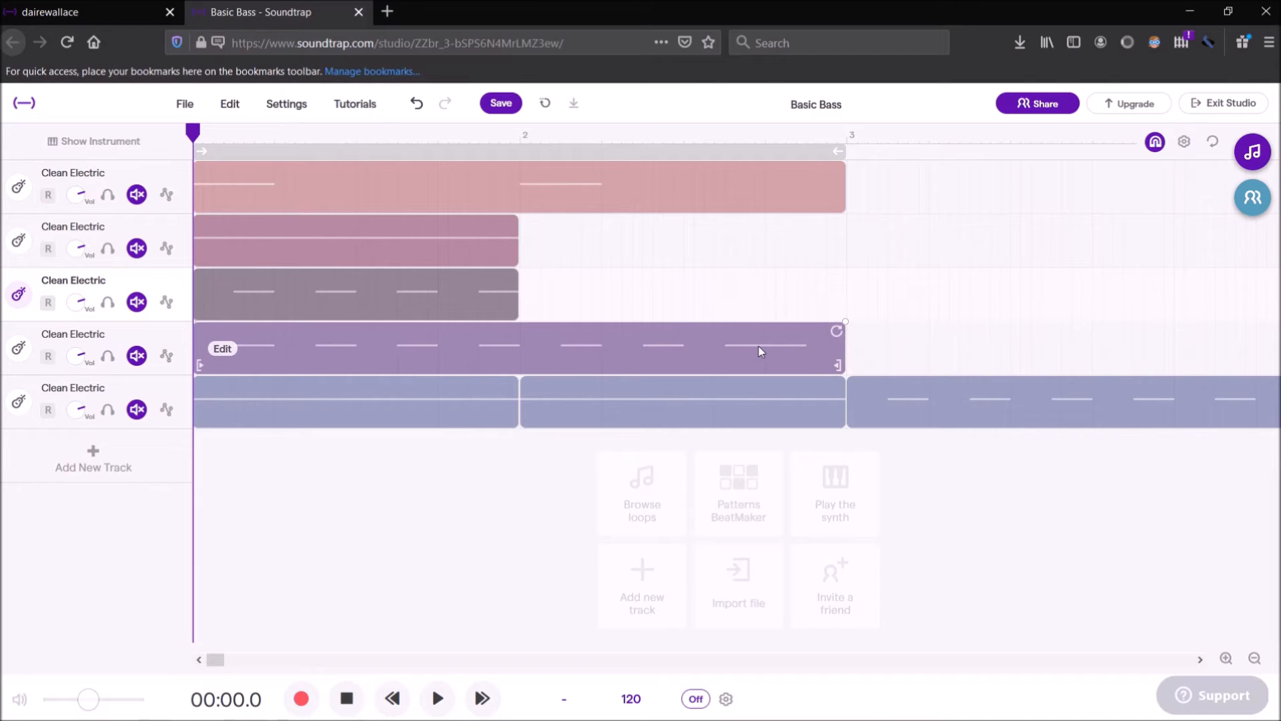
Unmute the fourth track and play its two-bar off-beat pattern through in the piano roll
{"action": "left_click", "coordinate": [137, 356]}
{"action": "double_click", "coordinate": [304, 367]}
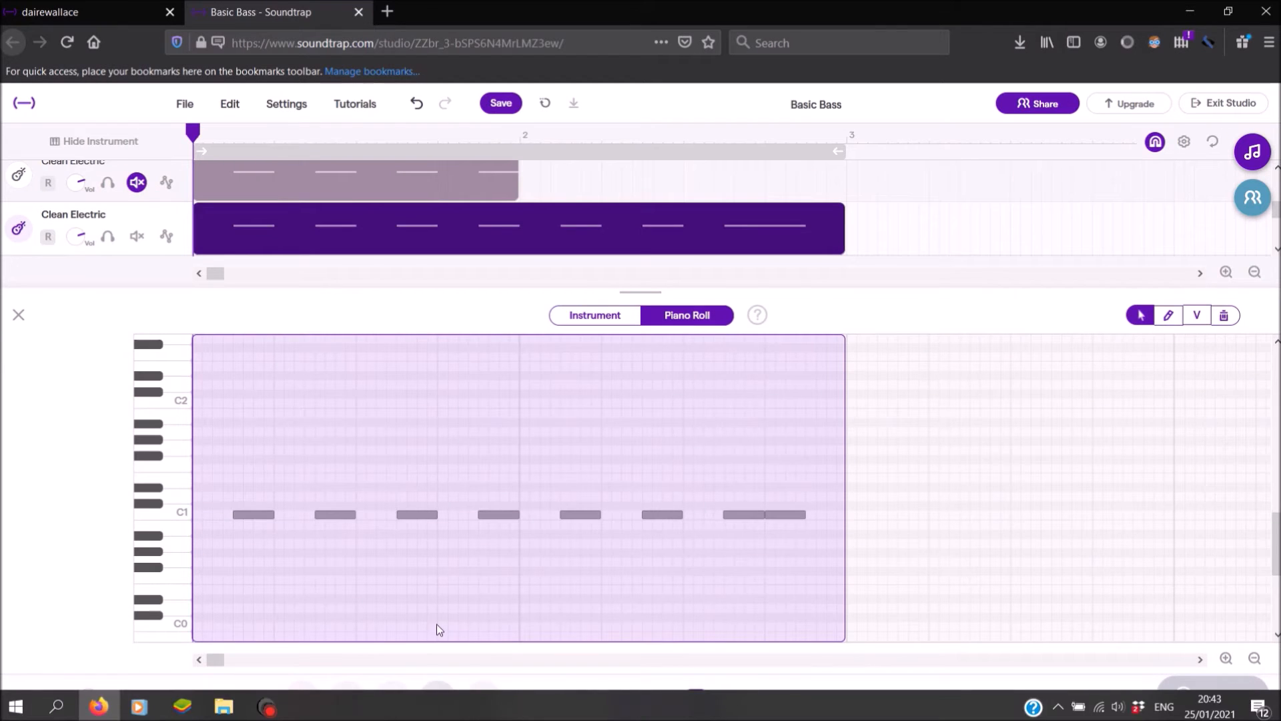
{"action": "left_click", "coordinate": [439, 708]}
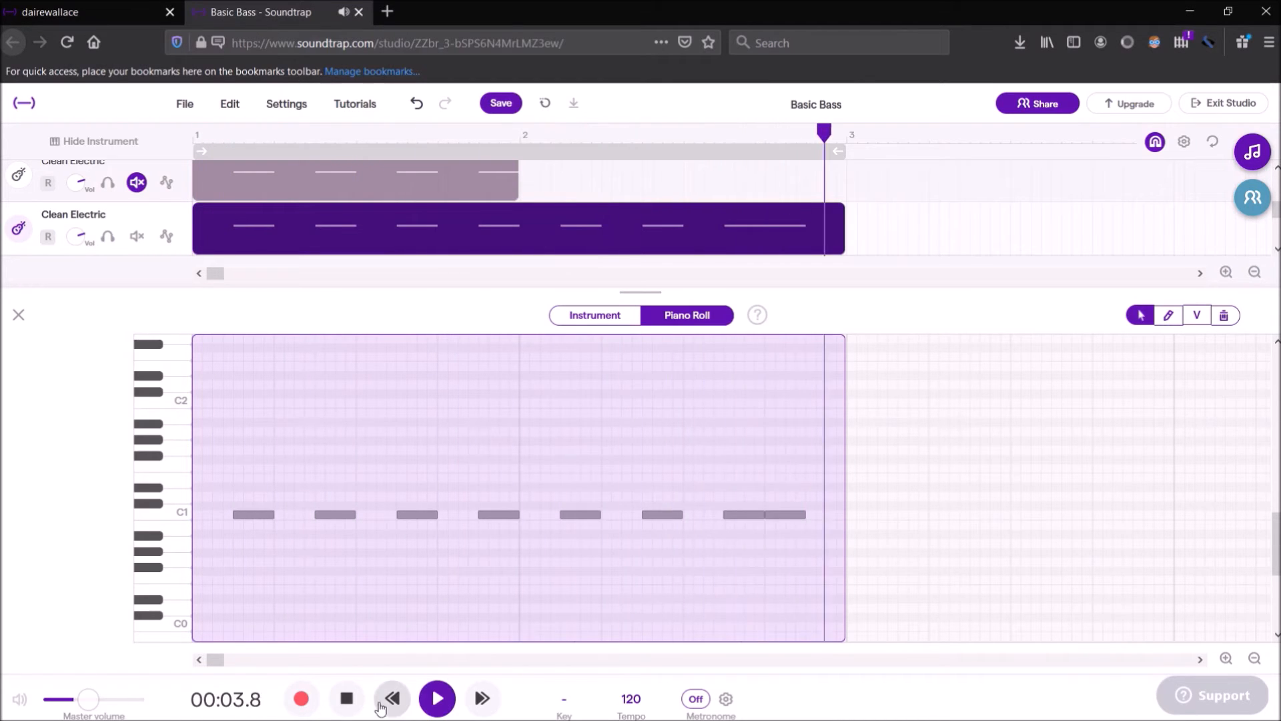
{"action": "left_click", "coordinate": [346, 698]}
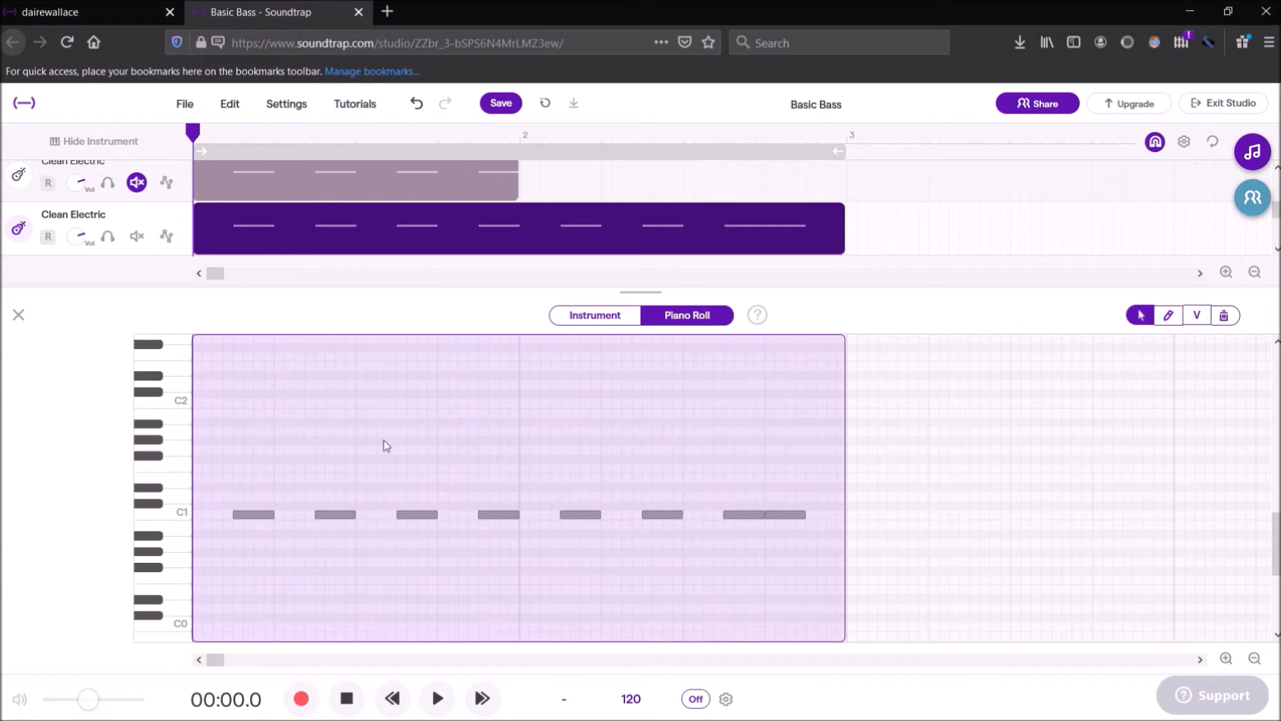
Replay the fourth track's pattern from bar 1, and close the piano roll with the track muted again
{"action": "left_click", "coordinate": [438, 706]}
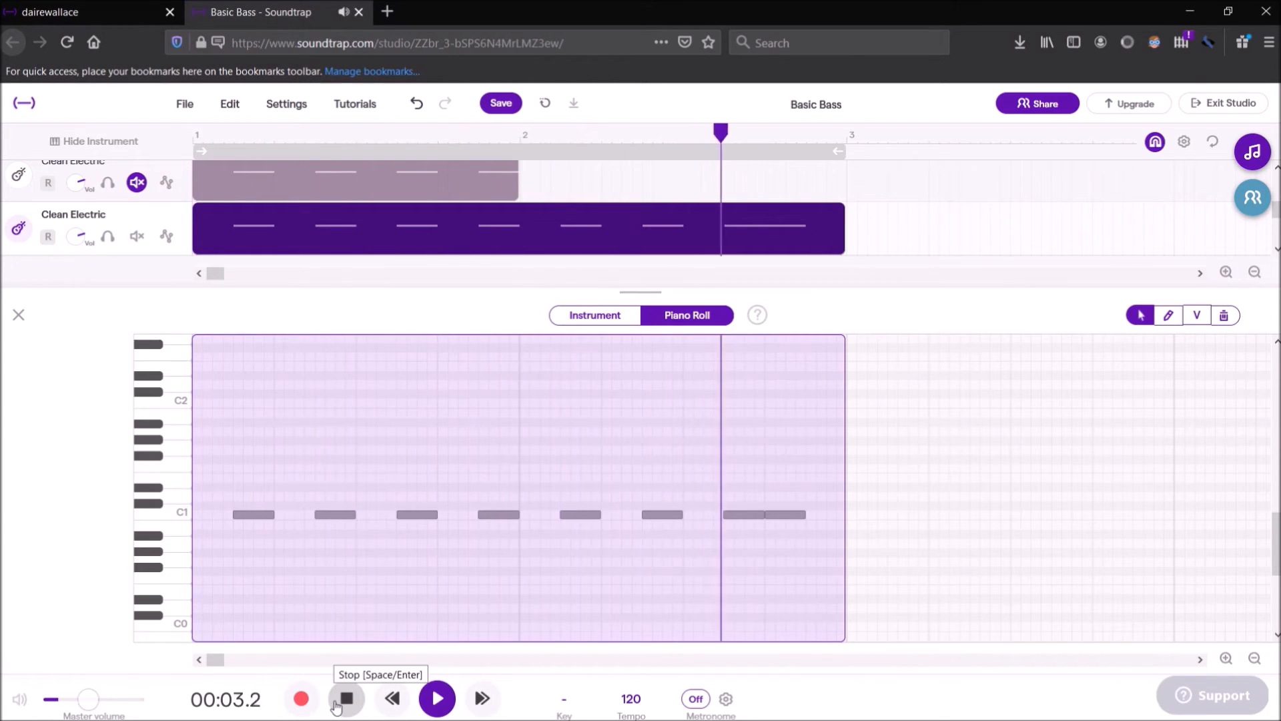
{"action": "left_click", "coordinate": [337, 704]}
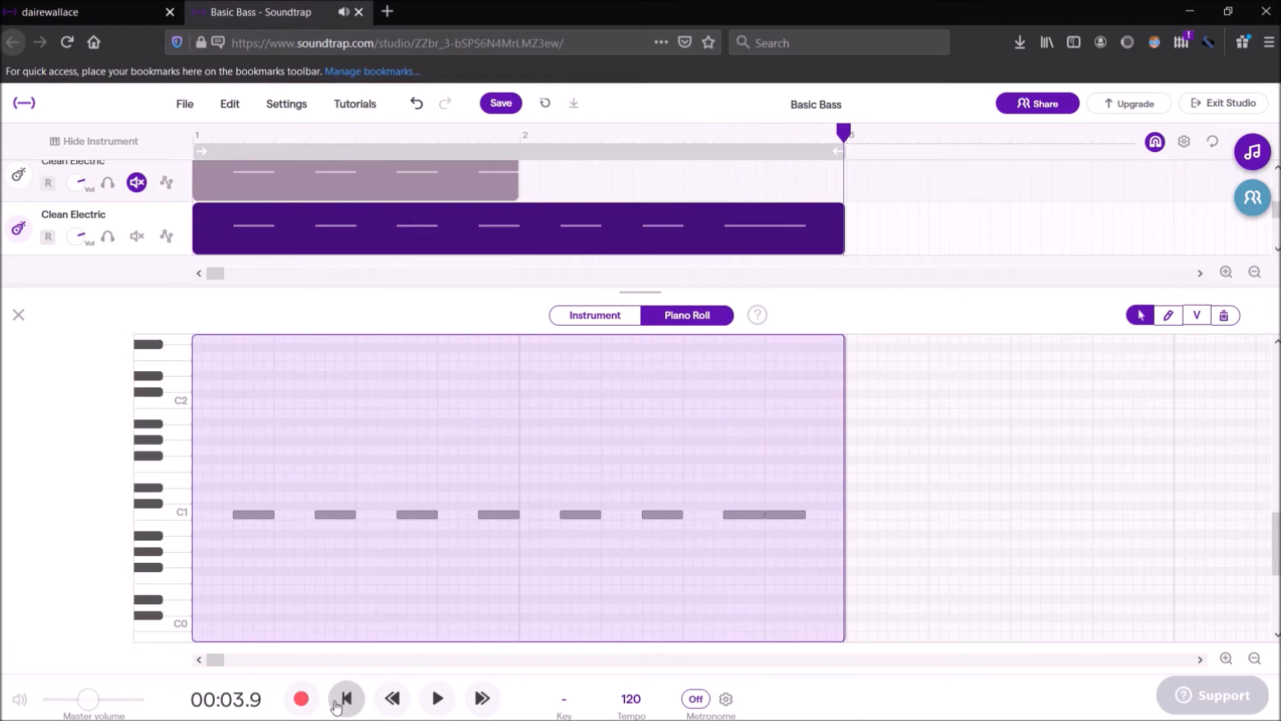
{"action": "left_click", "coordinate": [27, 327]}
{"action": "left_click", "coordinate": [136, 355]}
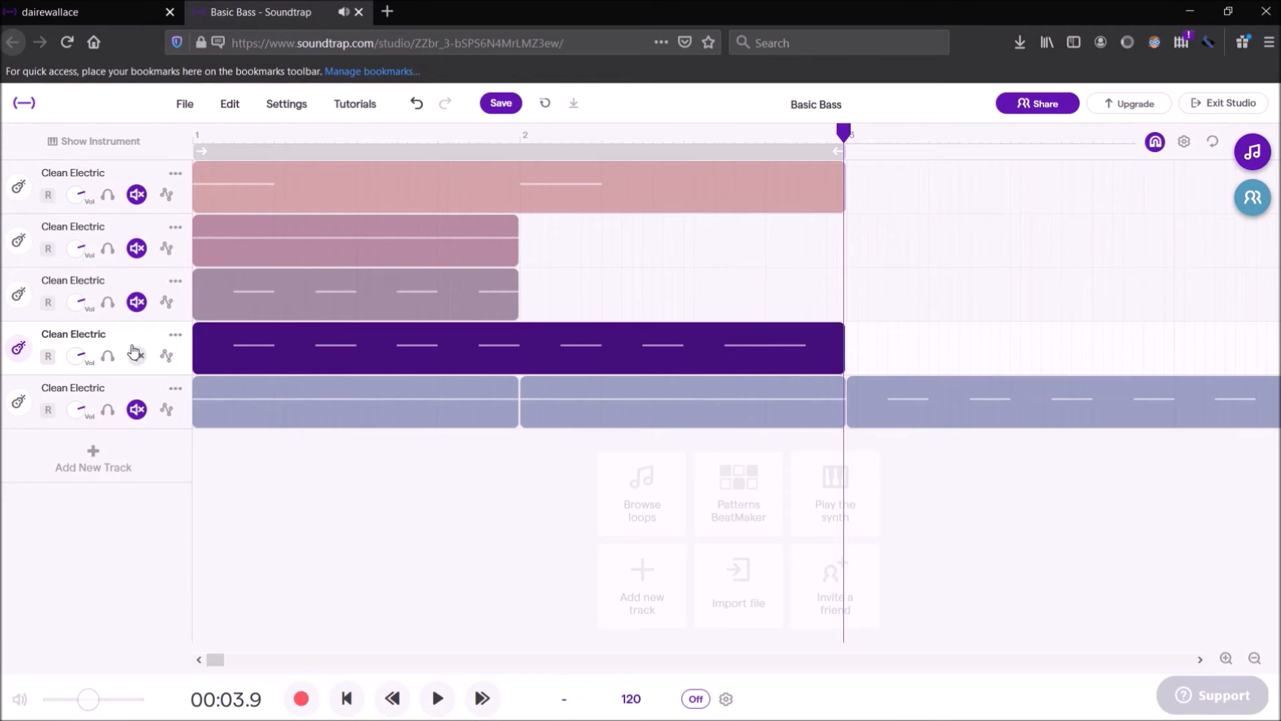
{"action": "left_click", "coordinate": [135, 355]}
Unmute the fifth track and play its combined bass sequence from bar 1 to the end of its last clip
{"action": "mouse_move", "coordinate": [326, 334]}
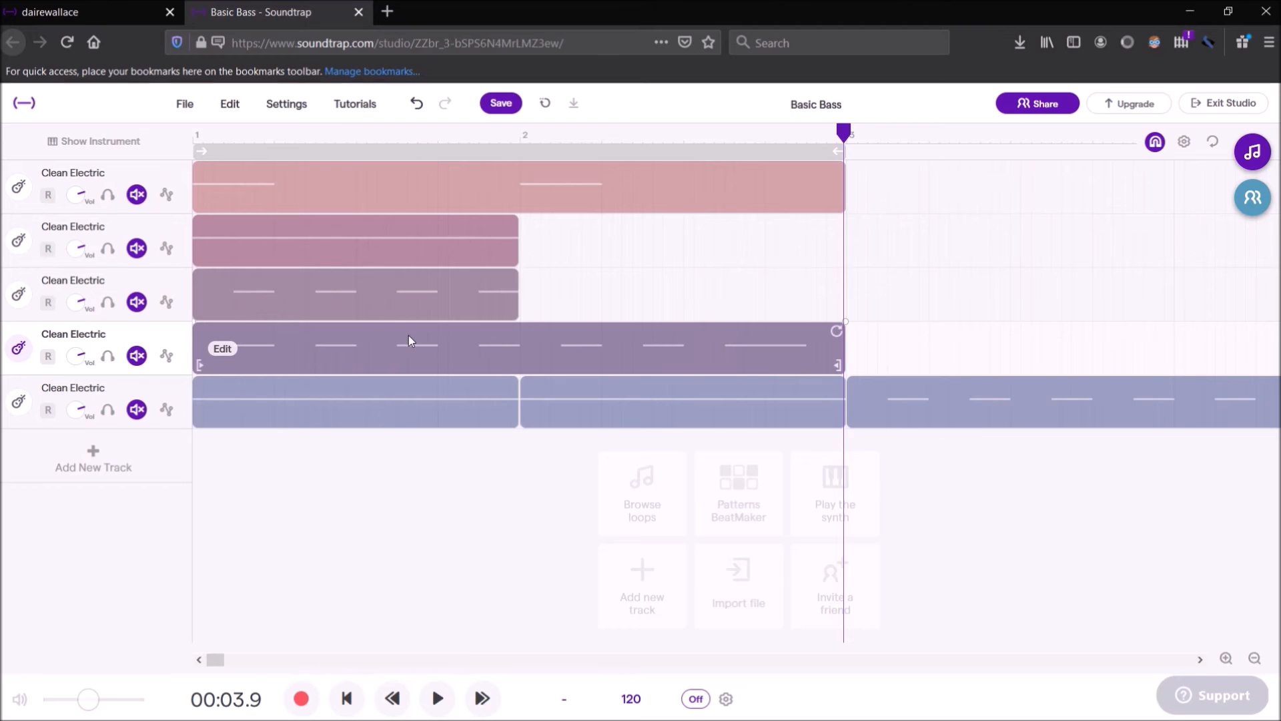
{"action": "mouse_move", "coordinate": [318, 404]}
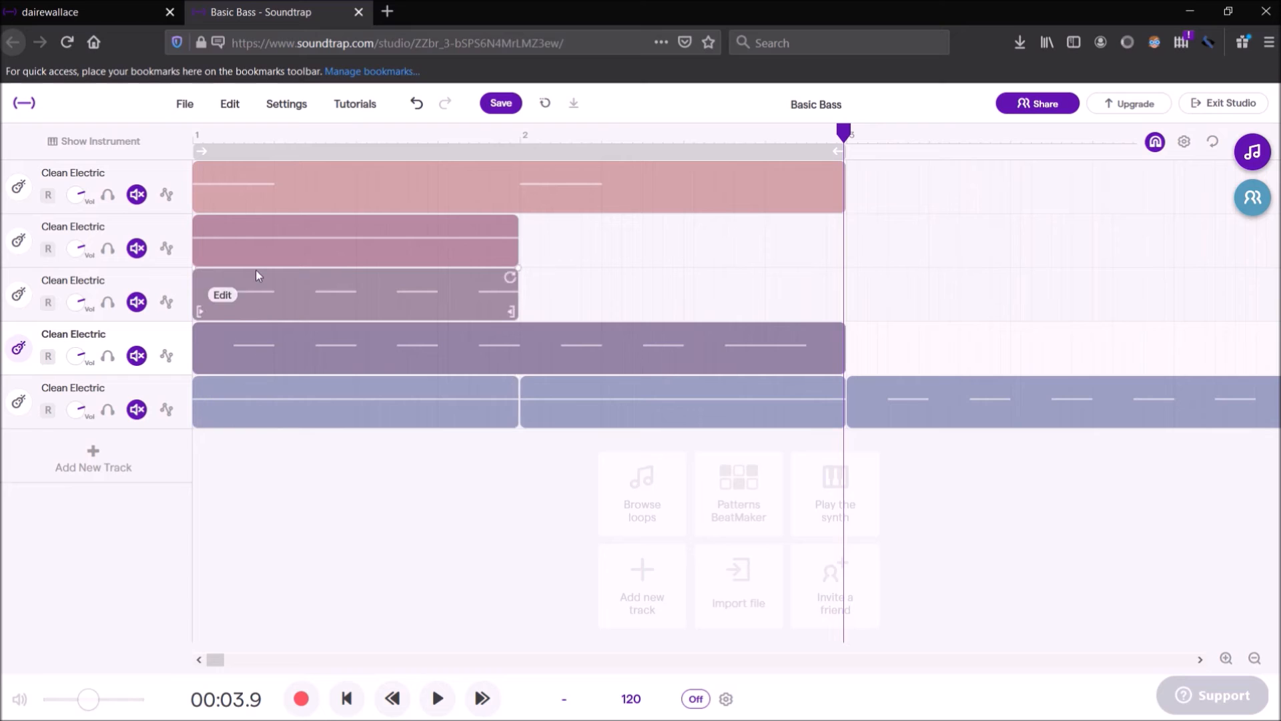
{"action": "mouse_move", "coordinate": [269, 247]}
{"action": "left_click_drag", "start_coordinate": [839, 127], "coordinate": [192, 129]}
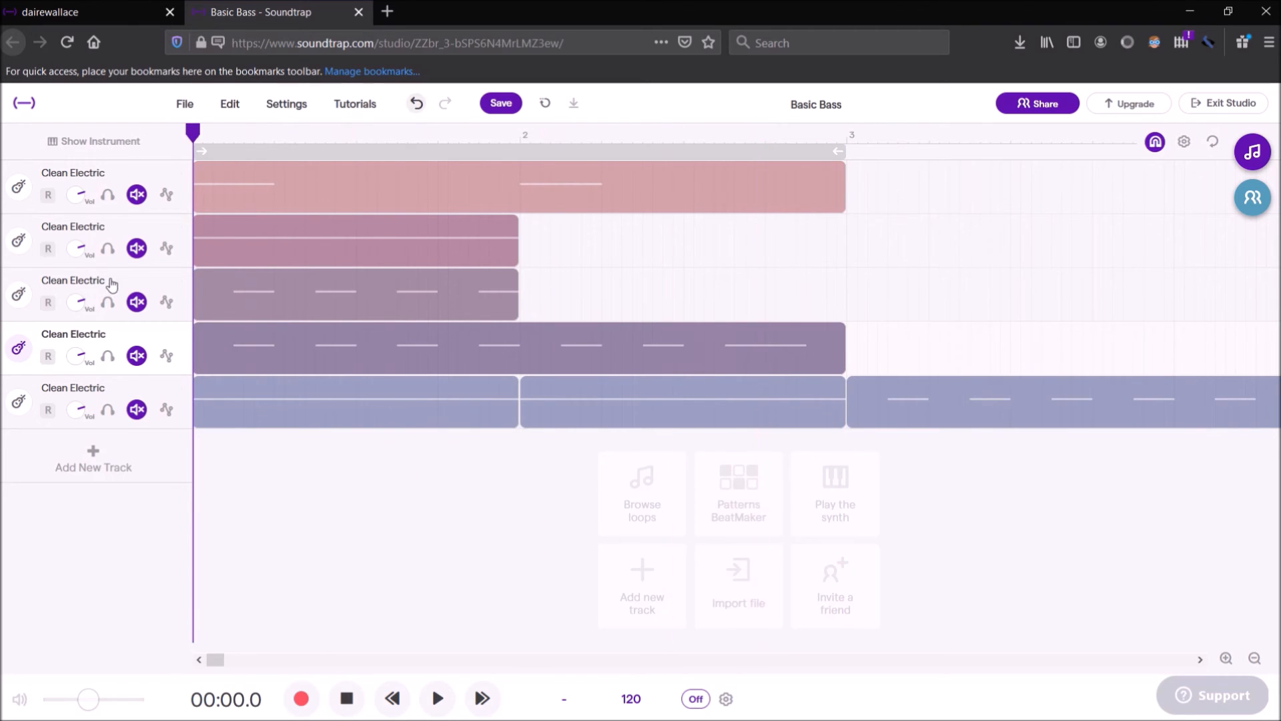
{"action": "left_click", "coordinate": [136, 410]}
{"action": "left_click", "coordinate": [439, 702]}
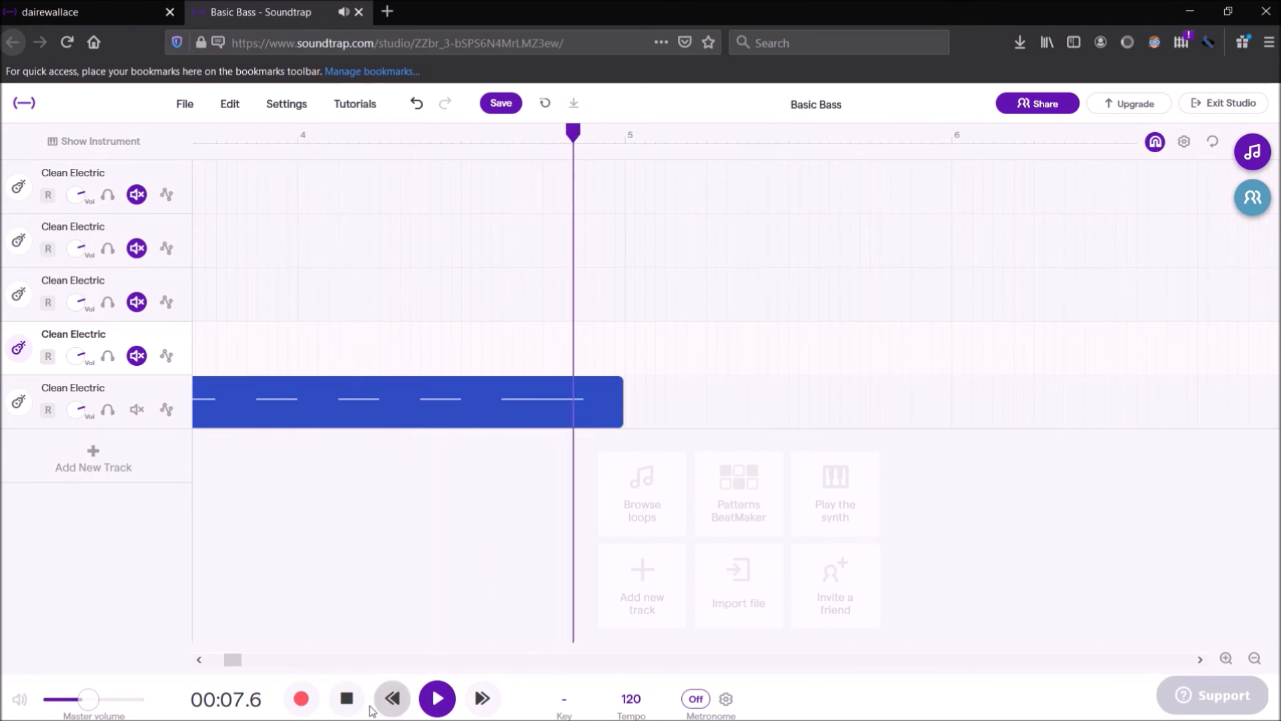
{"action": "left_click", "coordinate": [346, 698]}
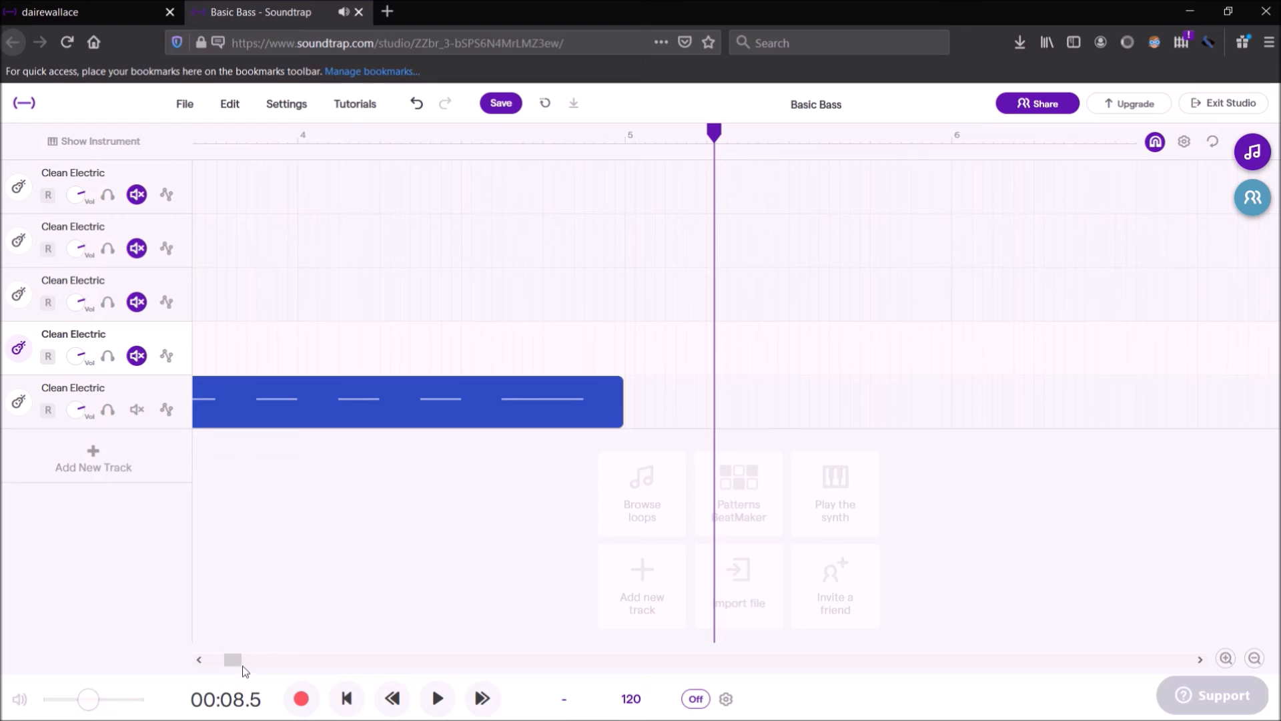
{"action": "left_click_drag", "start_coordinate": [239, 663], "coordinate": [190, 662]}
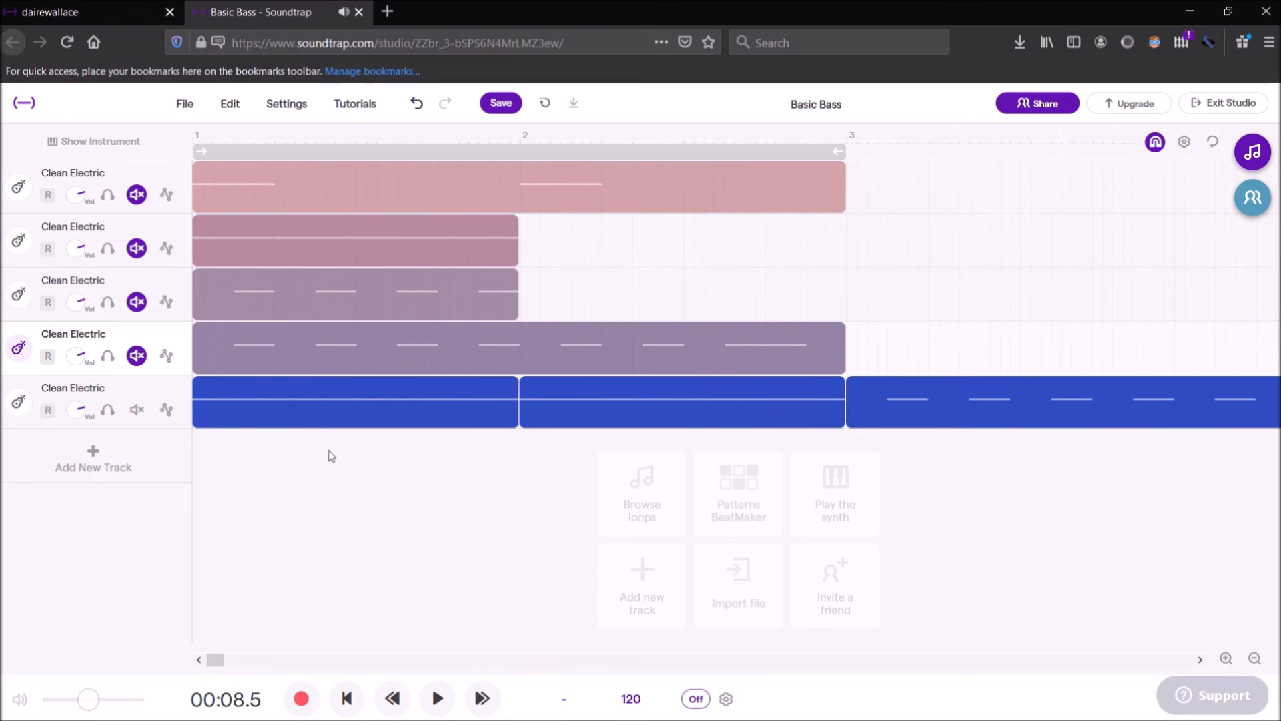